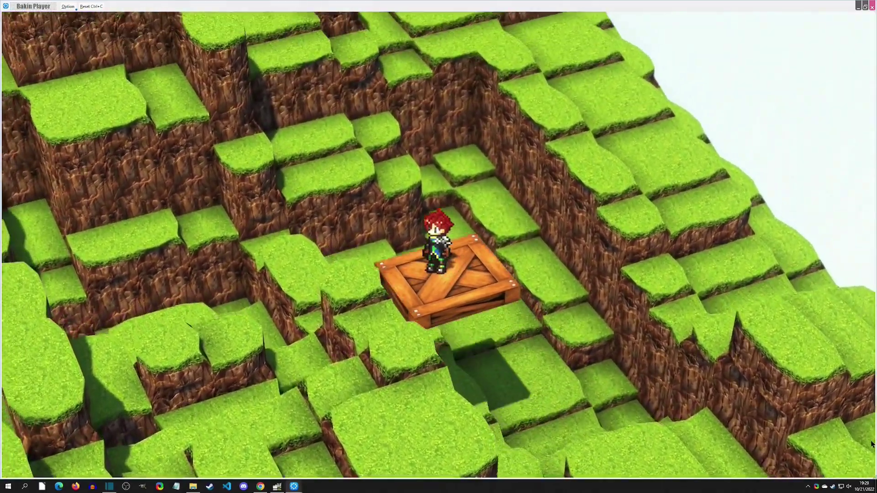
Walk the character onto the ledge, jump back onto the crate, then walk left off it
key("Up")
key("space")
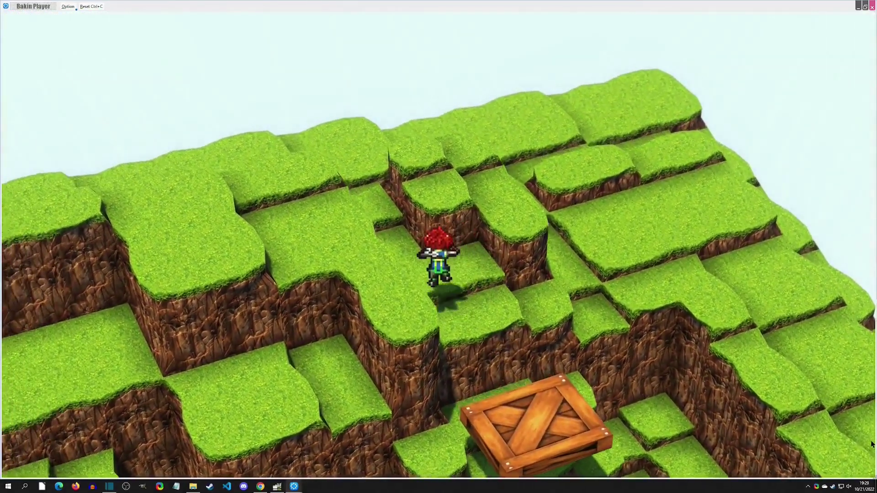
key("Down")
key("space")
key("Left")
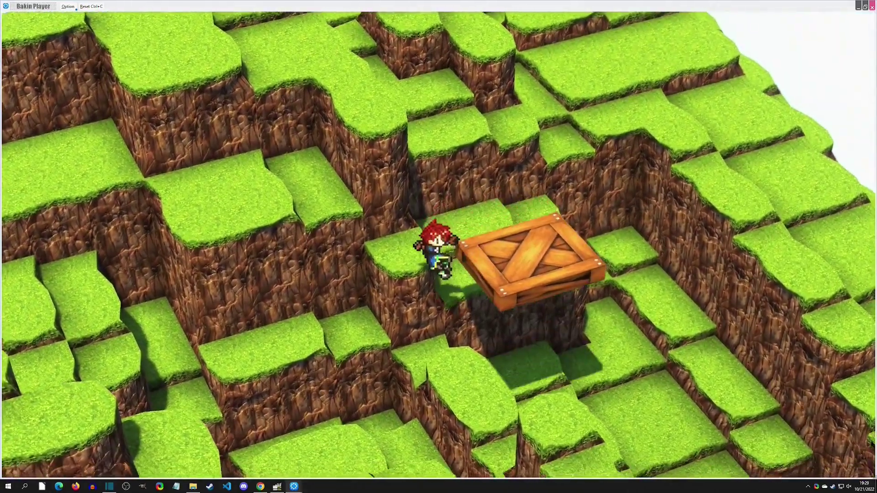
key("Up")
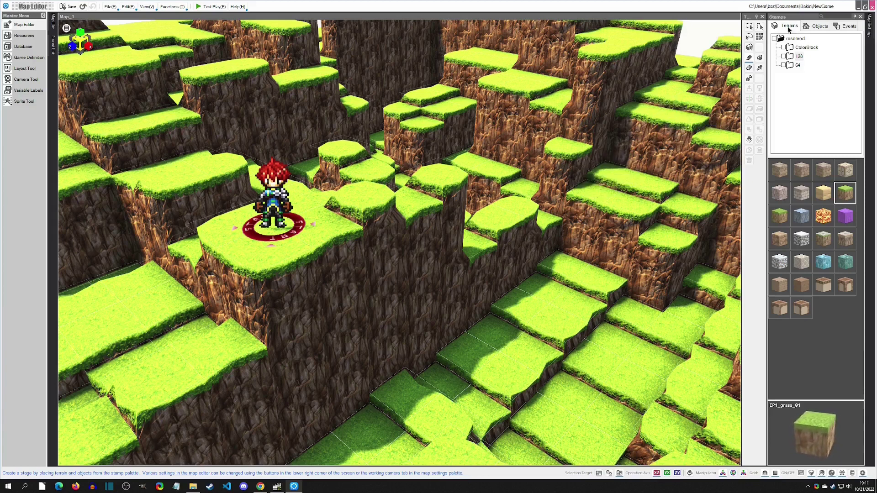
Place a new event on the lower grass block using the Container01 crate graphic
left_click(844, 26)
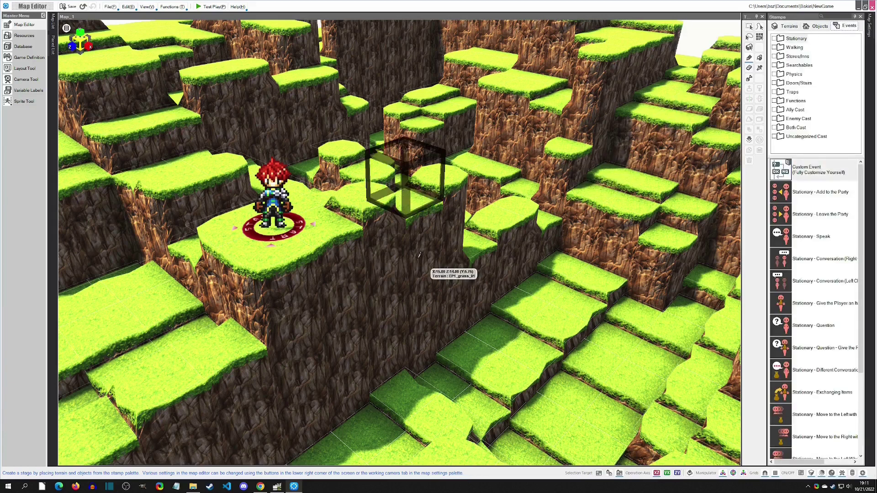
left_click(404, 384)
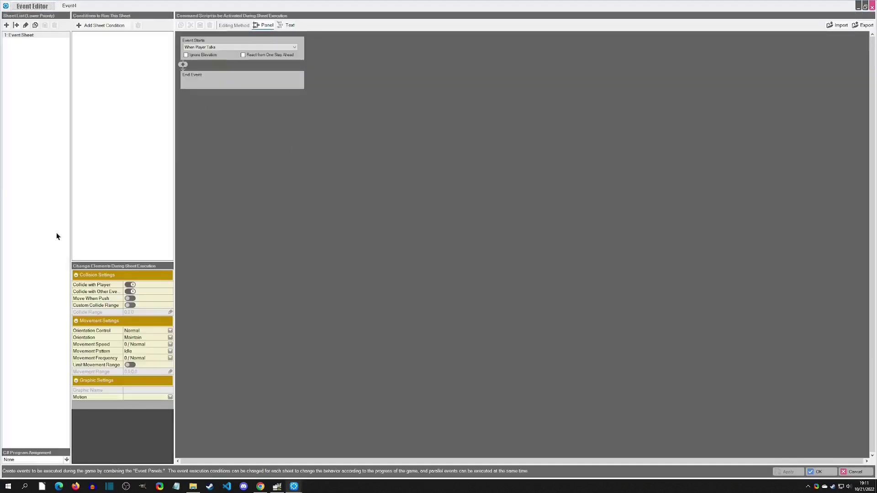
left_click(119, 432)
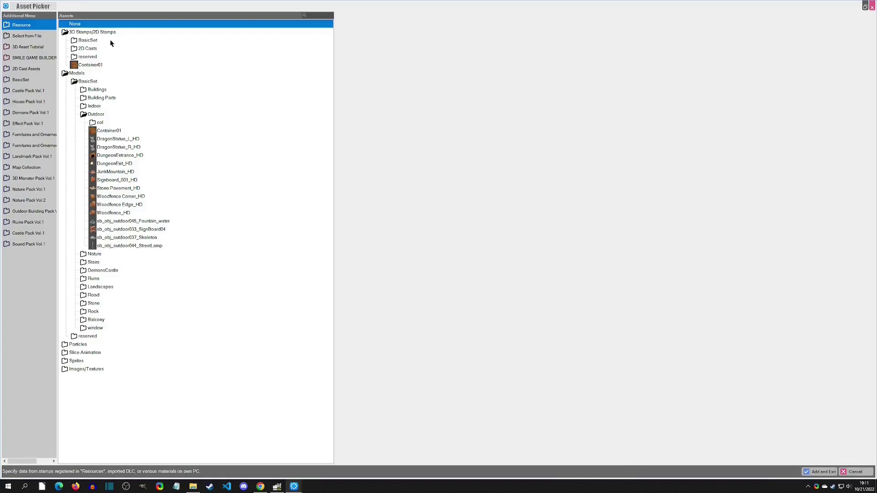
left_click(110, 131)
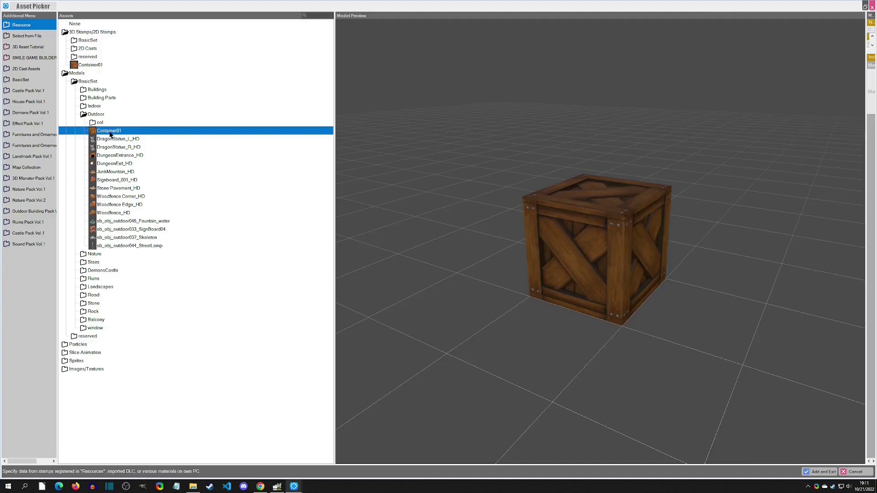
left_click(90, 65)
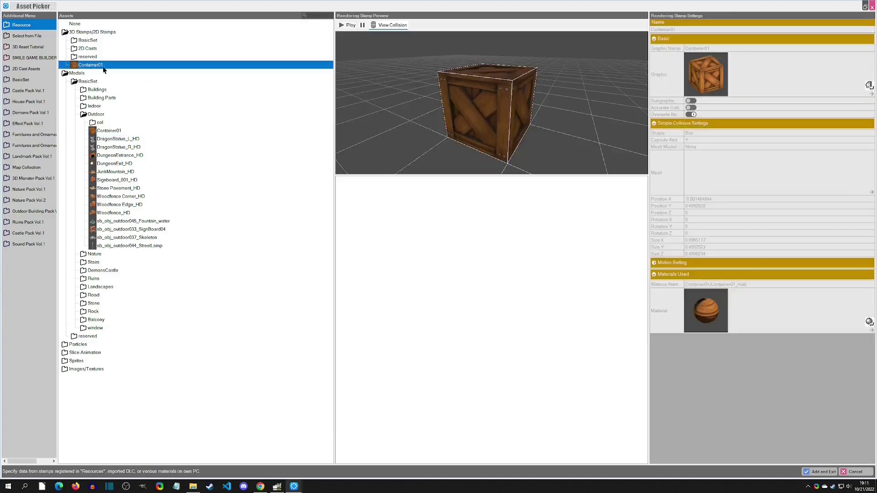
double_click(89, 67)
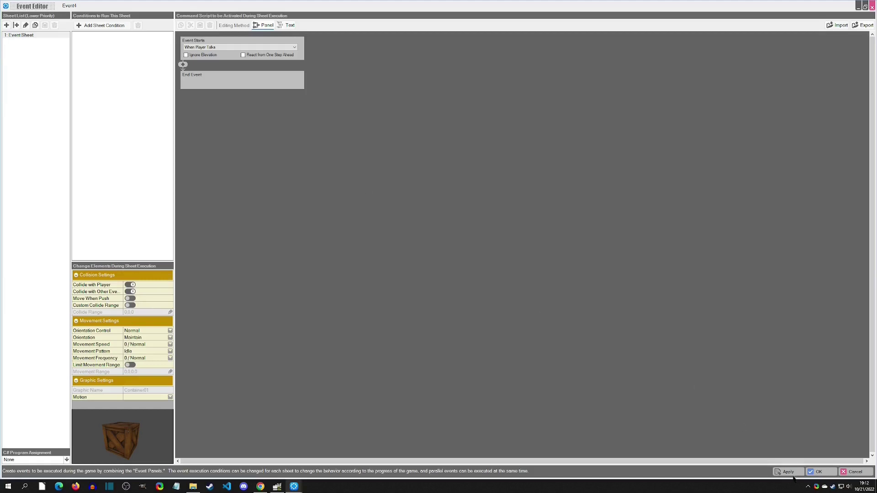
left_click(819, 472)
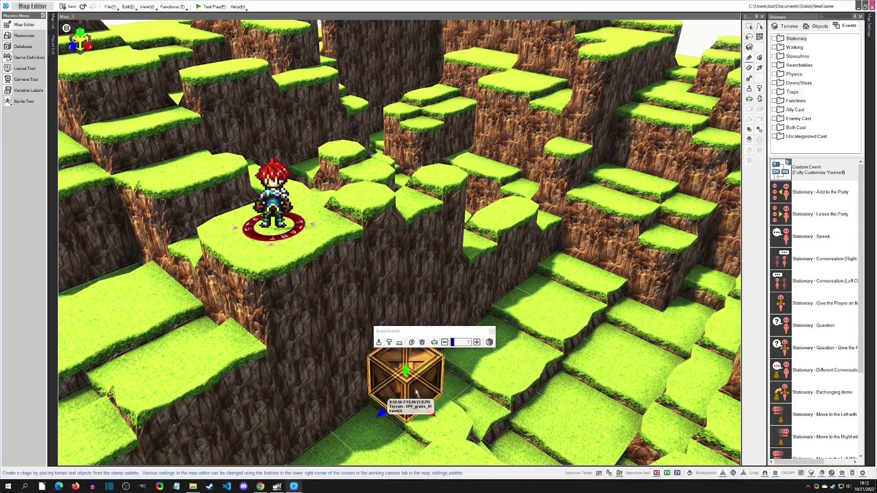
Raise the crate event toward the character's ledge and check it in a test play
left_click_drag(406, 372, 337, 288)
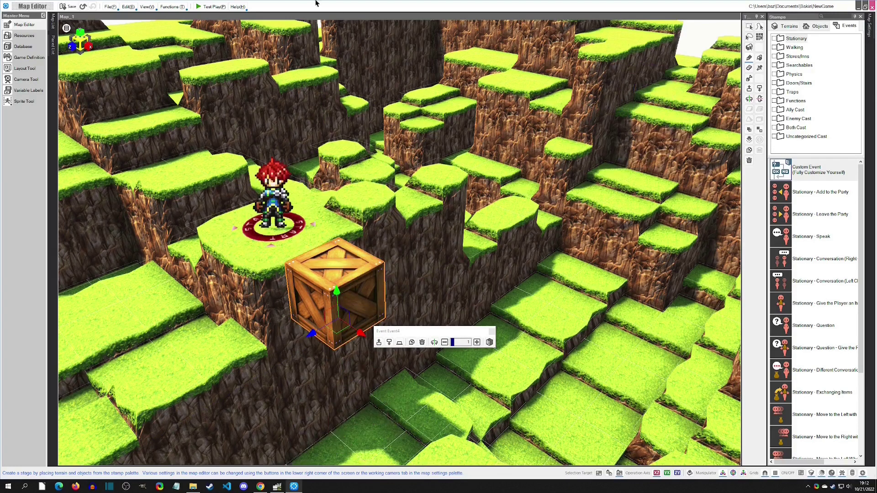
left_click(211, 6)
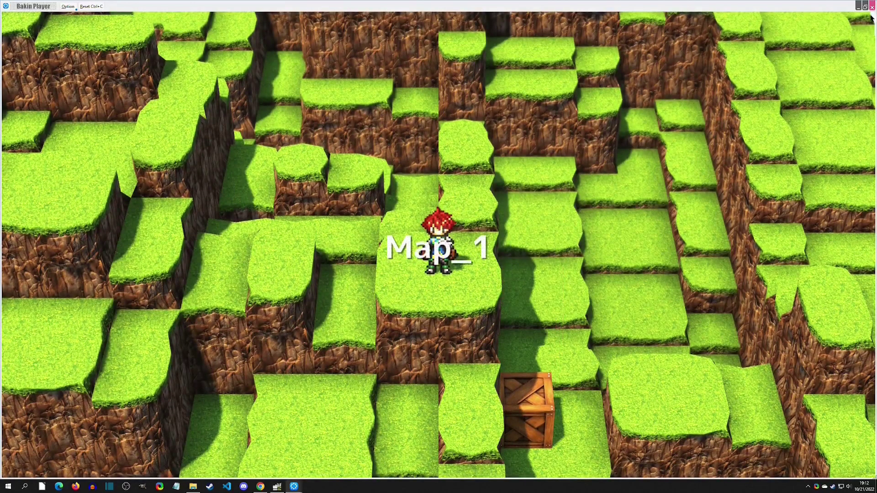
left_click(873, 8)
Toggle the crate's Use Gravity option and test play the map again
right_click(341, 277)
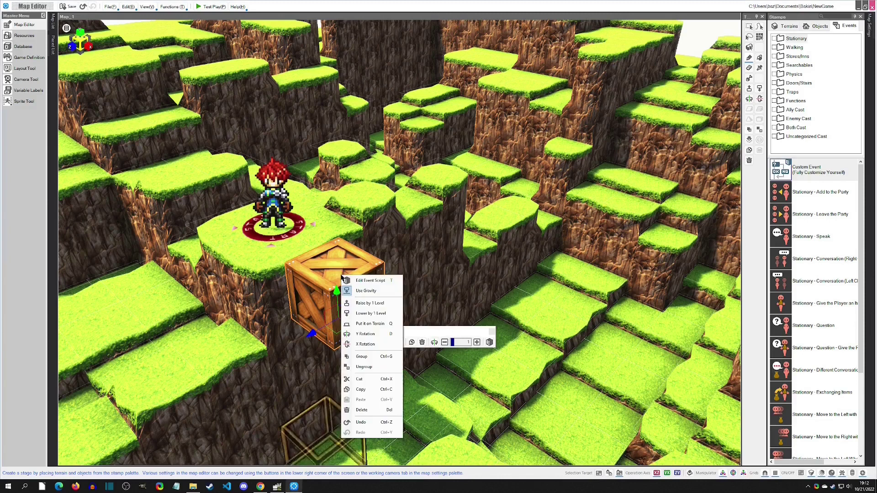
left_click(362, 291)
left_click(201, 7)
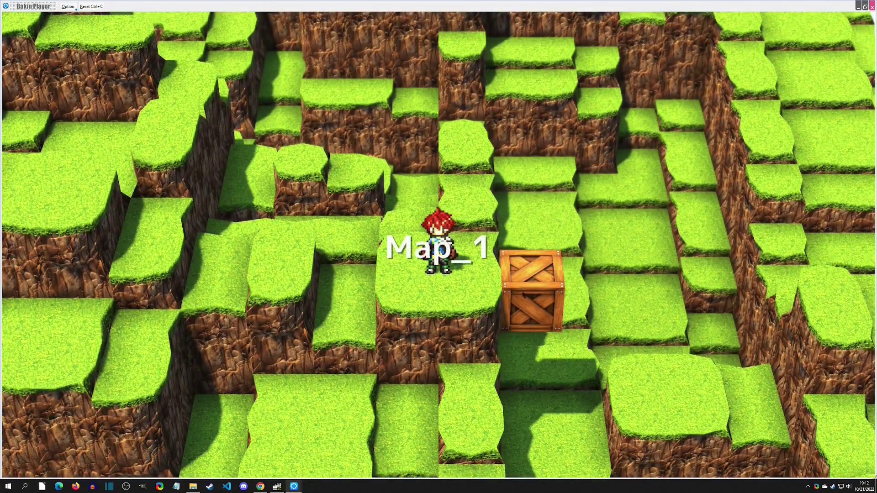
left_click(872, 7)
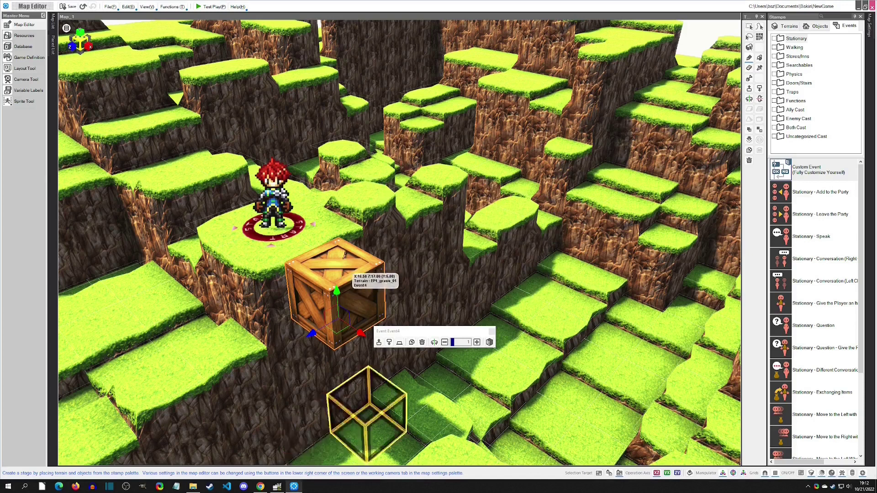
Set the crate event script to Automatically Start (Repeat in Parallel)
right_click(341, 274)
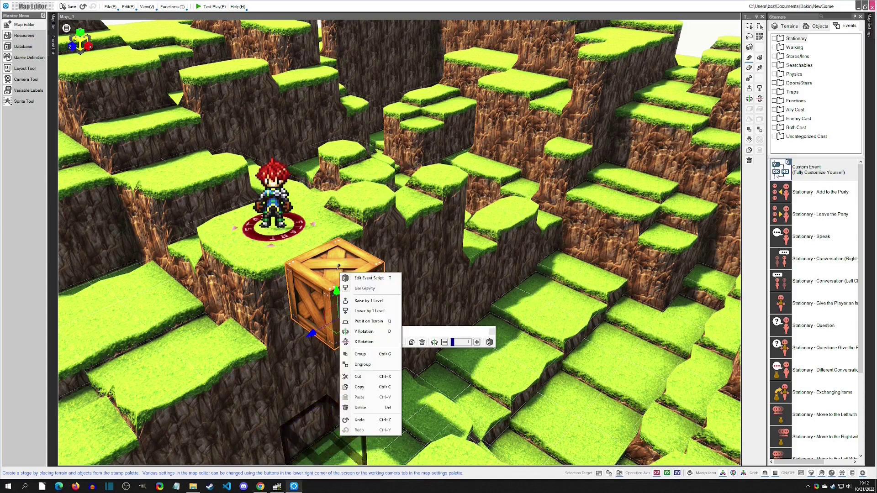
left_click(363, 277)
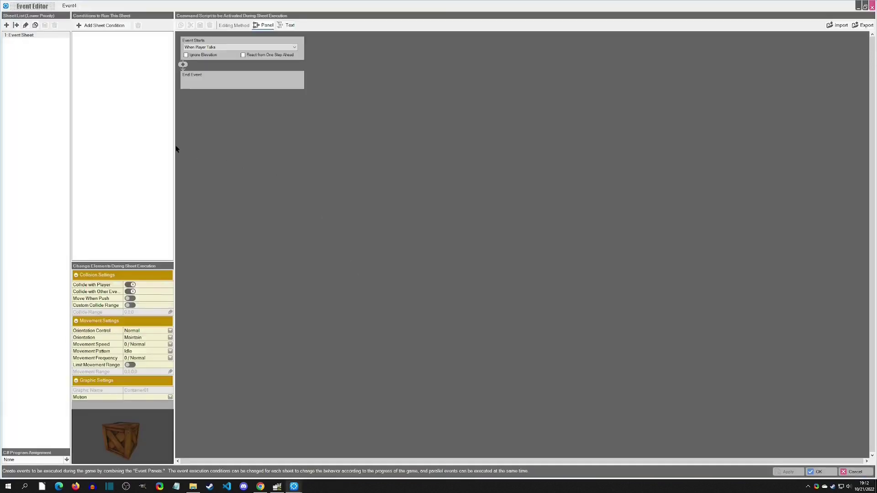
left_click(234, 47)
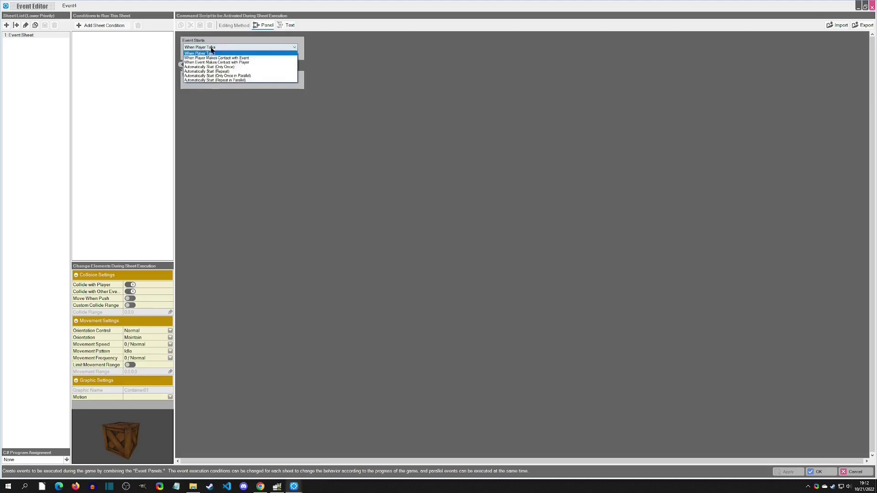
left_click(220, 80)
Add a Make Event Walk command to the crate's script
left_click(183, 65)
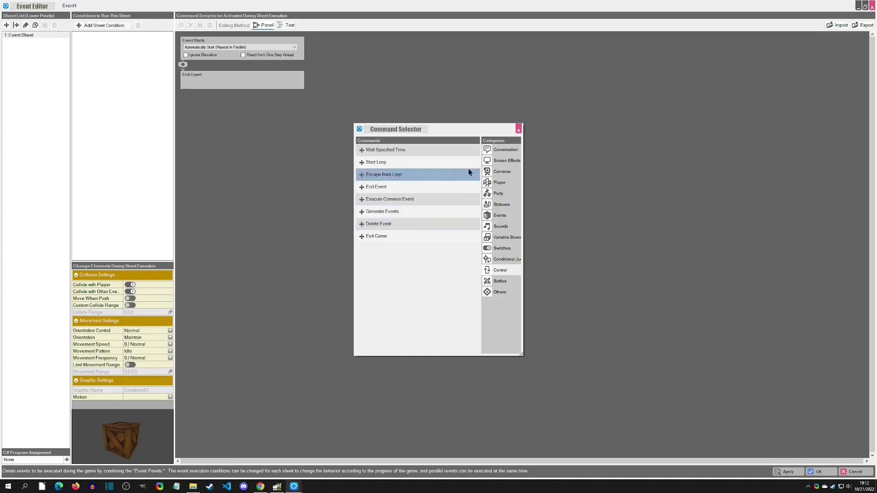
left_click(501, 216)
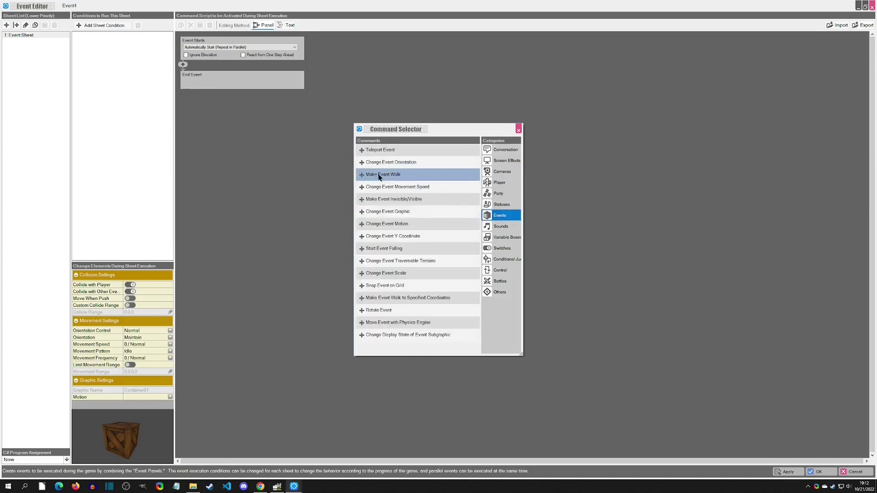
left_click(380, 177)
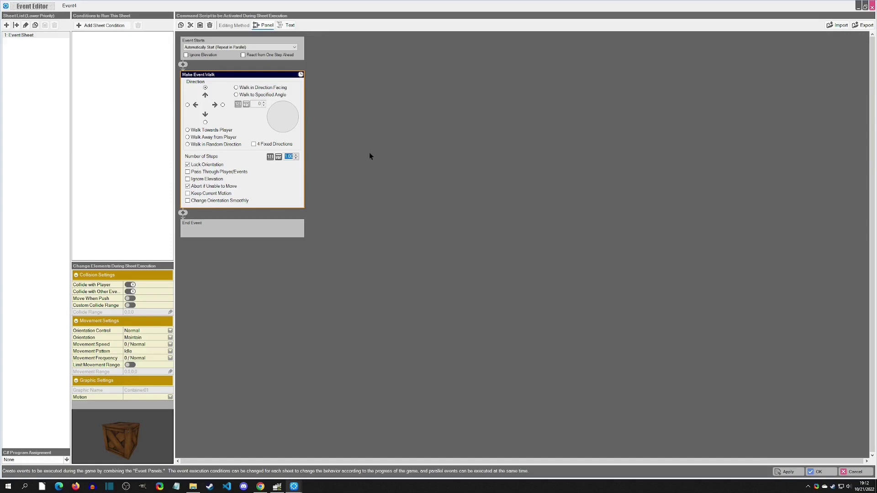
Set the walk to 9.5 steps and add a Wait Specified Time command after it
type("9.5")
left_click(182, 214)
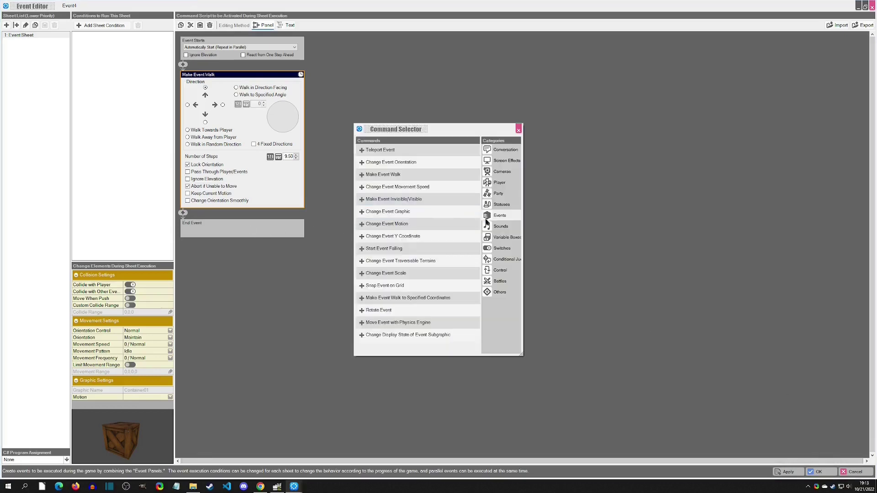
left_click(487, 271)
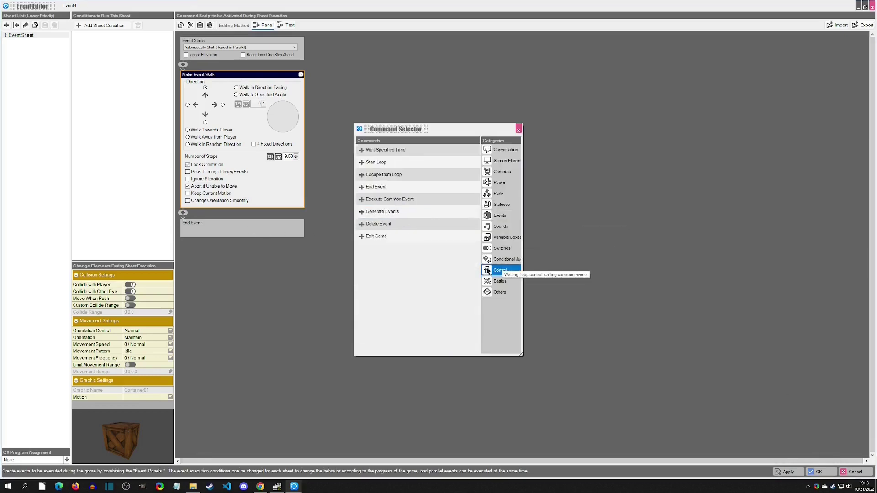
left_click(386, 150)
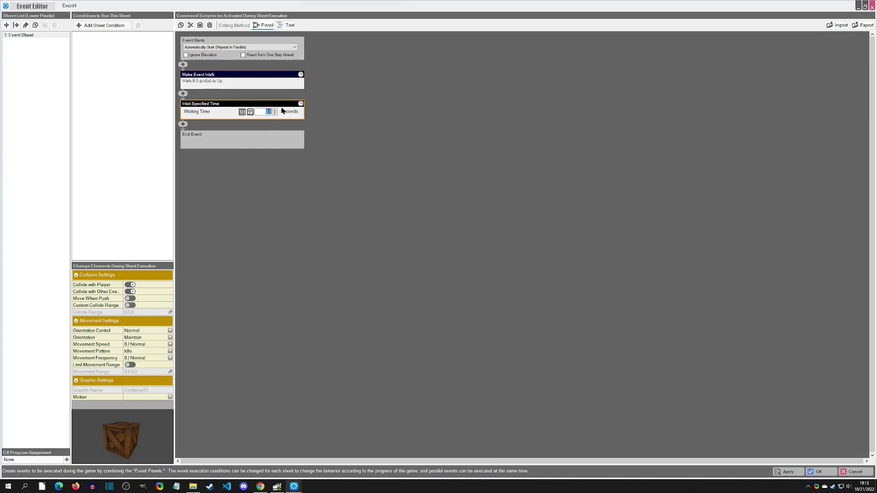
Paste a copy of the walk command after the wait, set to walk Down
left_click(229, 87)
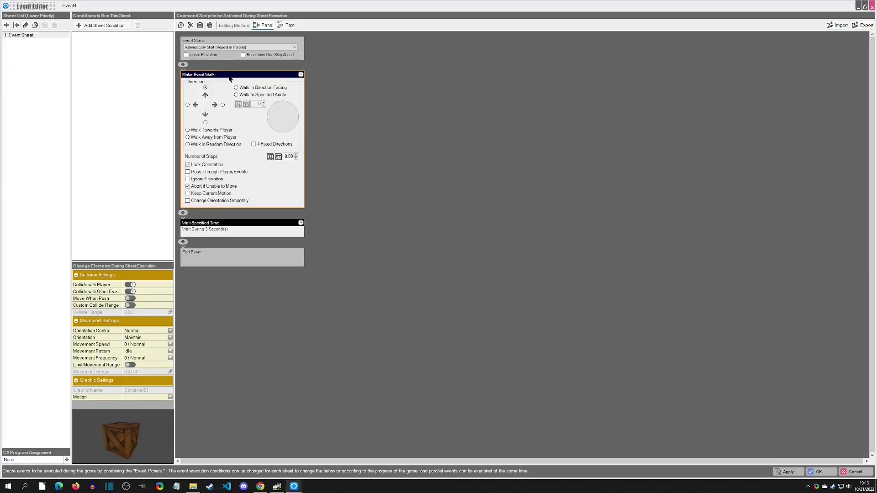
right_click(183, 245)
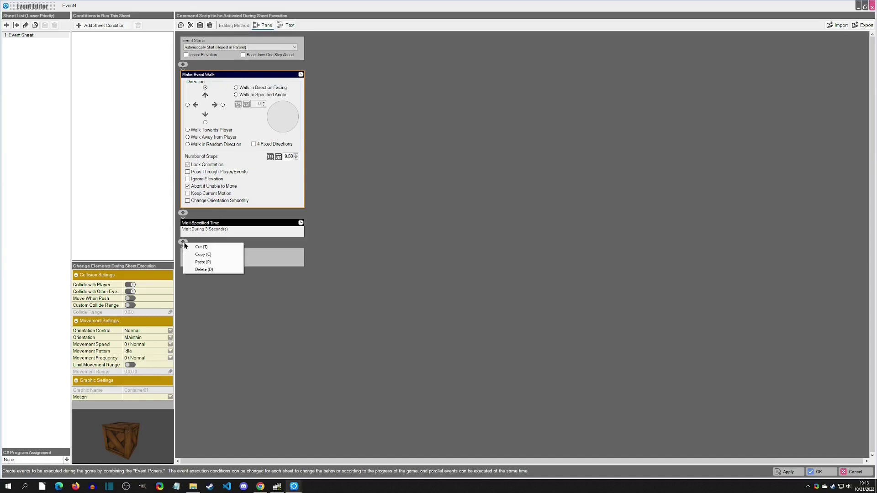
left_click(203, 261)
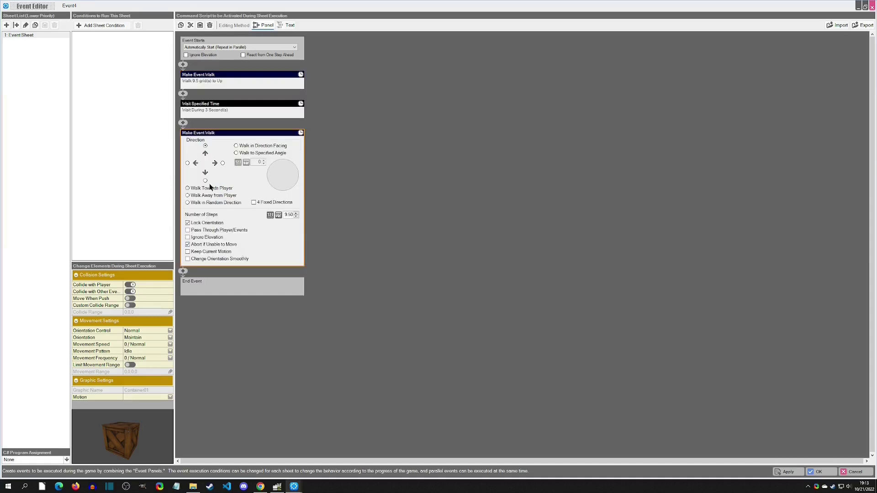
Paste a second 3-second wait before End Event, confirm the script, and start test play
left_click(218, 105)
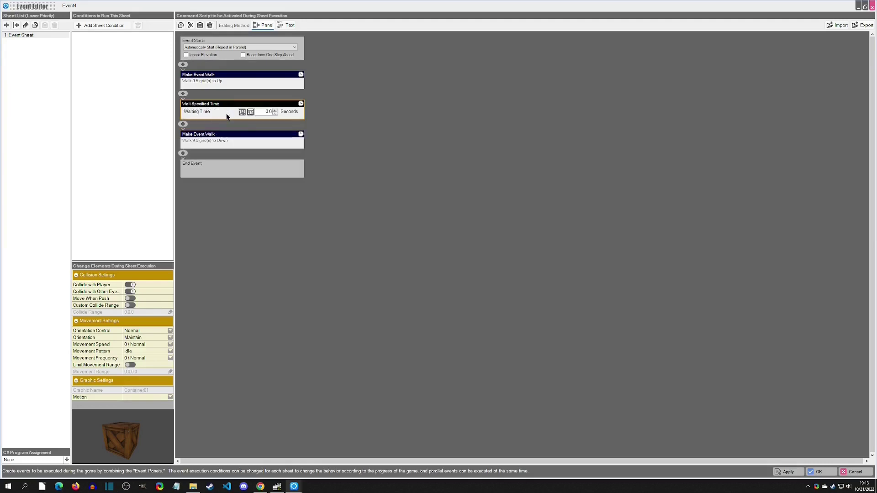
right_click(184, 155)
left_click(204, 170)
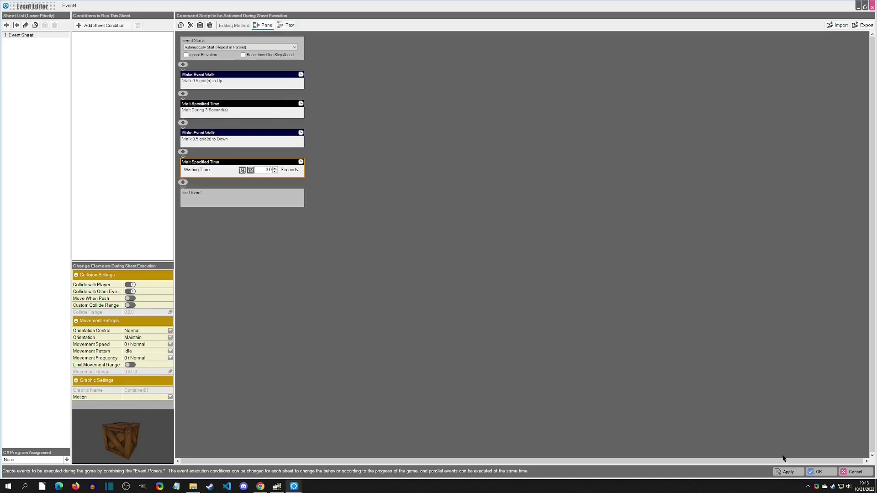
left_click(816, 472)
left_click(207, 13)
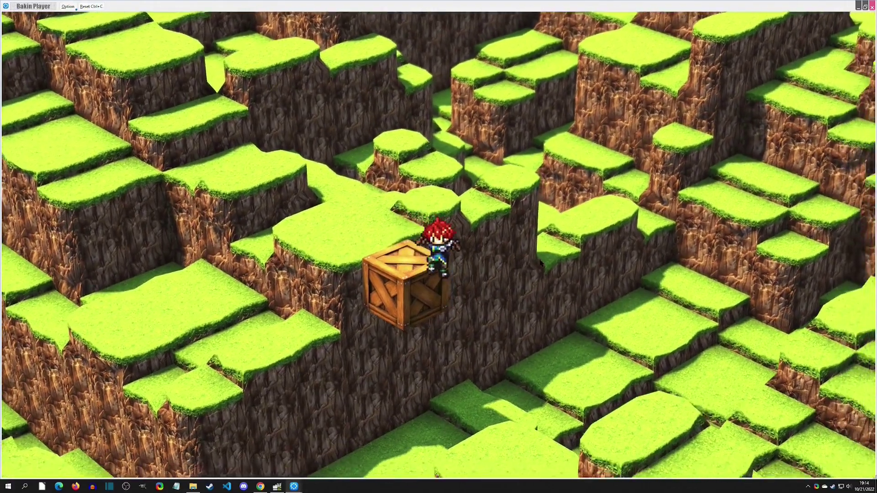
Walk the hero down off the moving crate, then stop its movement
key("Down")
key("Down")
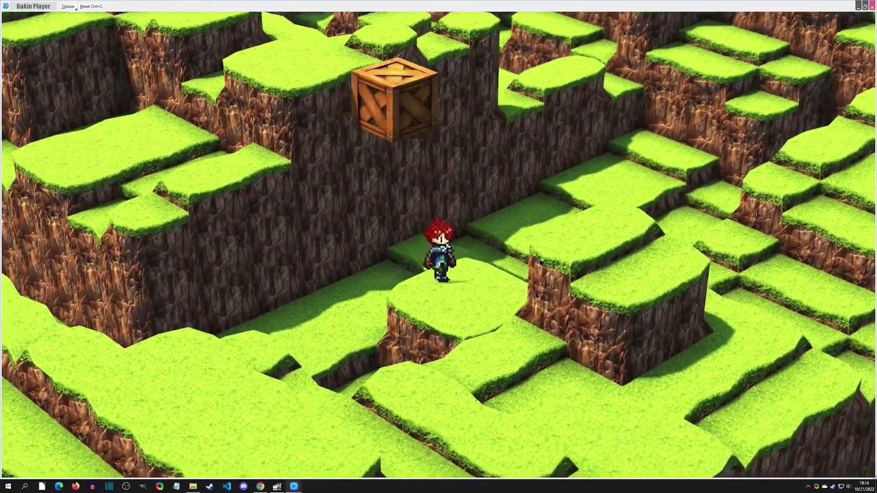
key("Up")
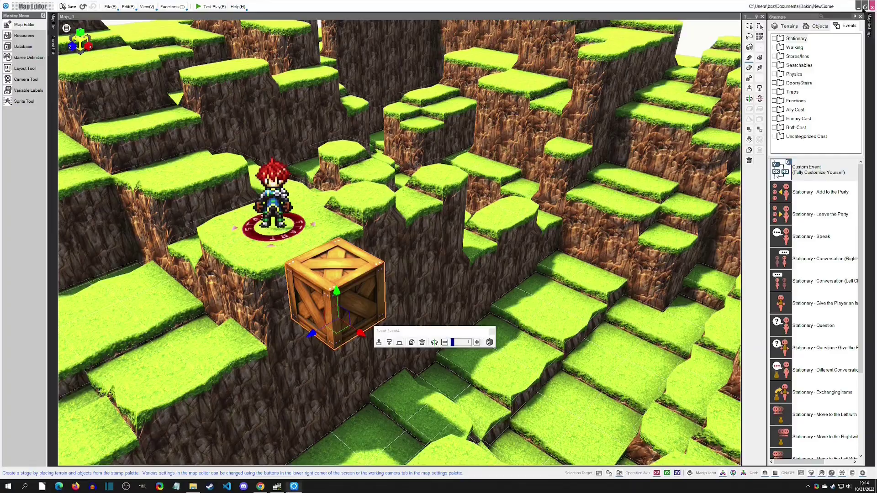
Close test play, try turning the crate to face front, then undo the rotation
left_click(873, 6)
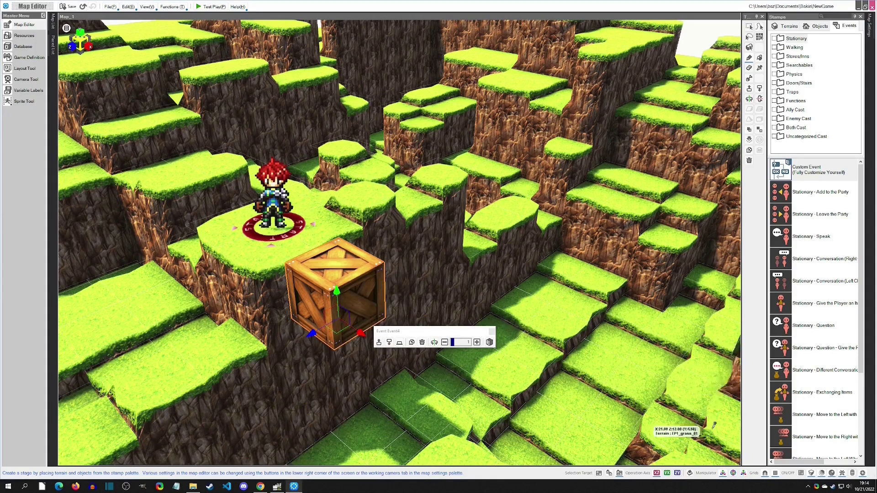
left_click(733, 473)
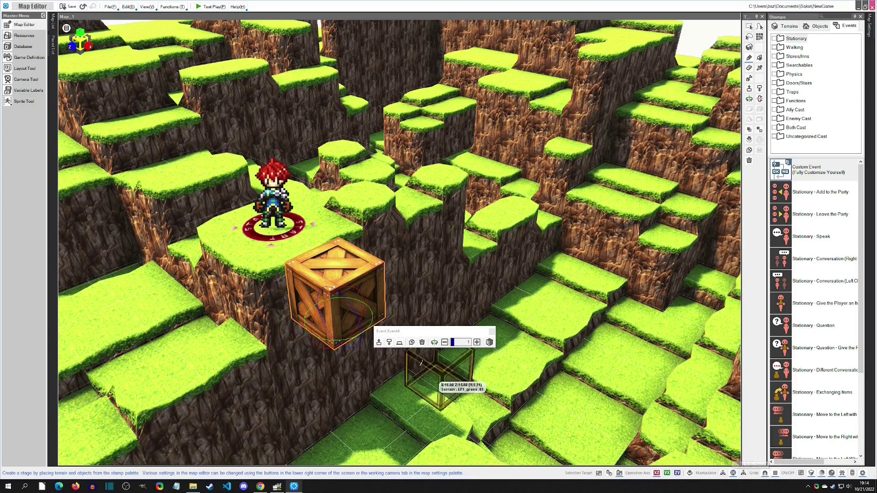
left_click(368, 315)
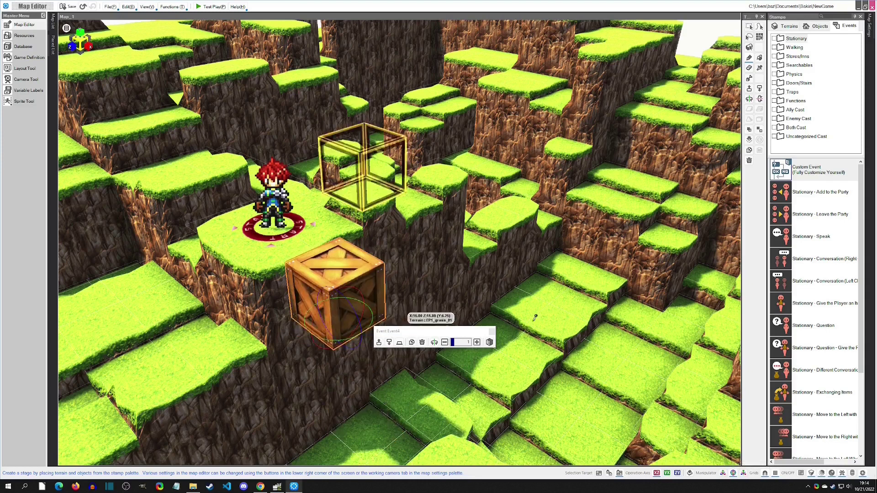
key("ctrl+z")
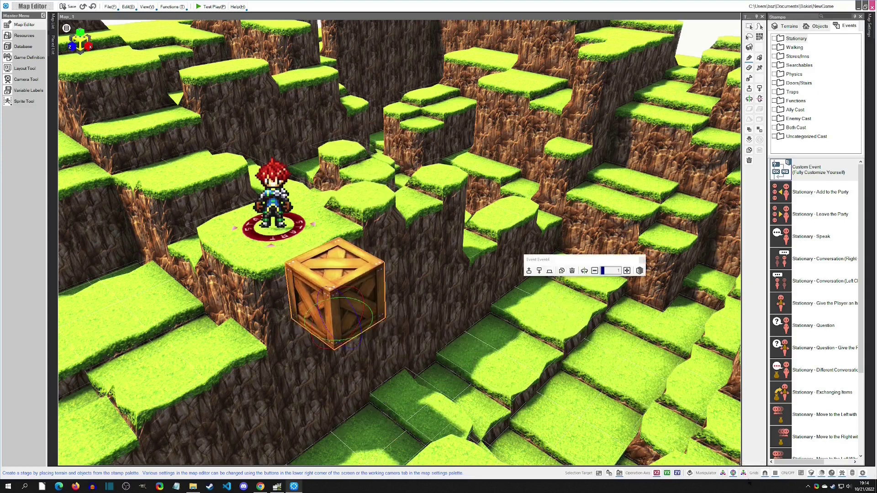
Scale the crate larger and wider, then squash it into a flat slab
left_click(744, 476)
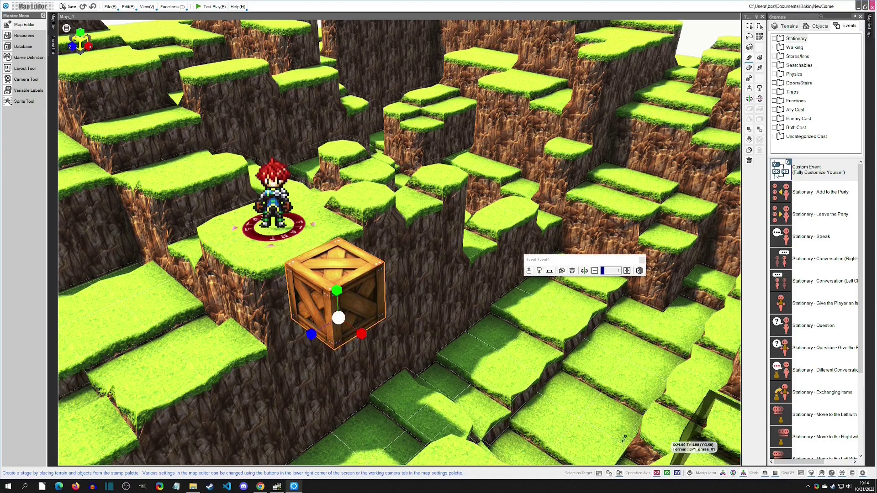
mouse_move(343, 325)
left_mouse_down()
mouse_move(401, 321)
mouse_move(347, 328)
left_mouse_up()
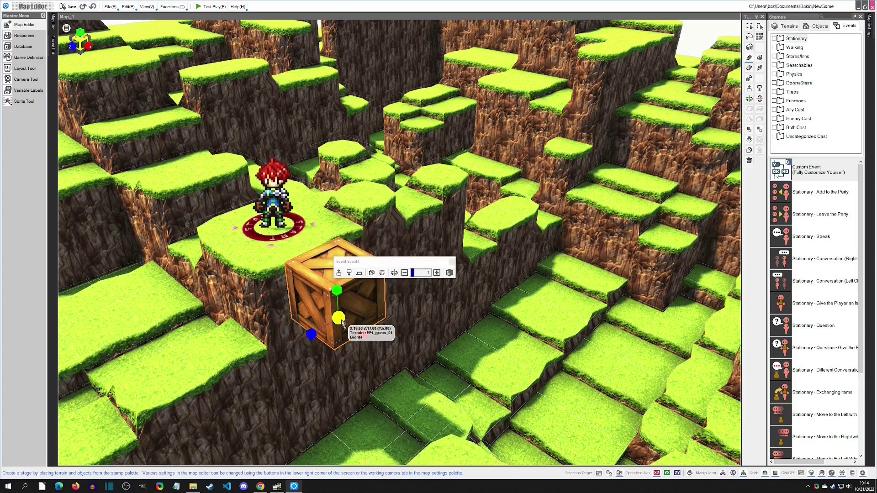
left_click_drag(357, 329, 406, 366)
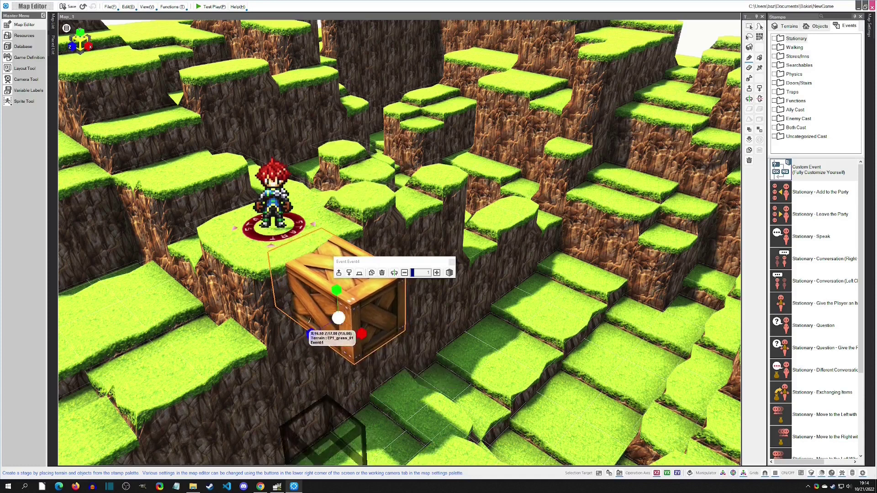
left_click_drag(311, 336, 281, 361)
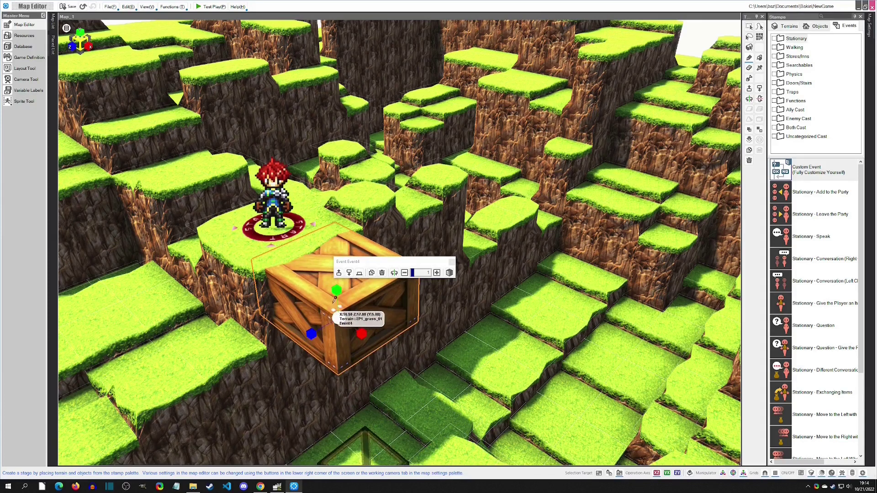
left_click_drag(338, 296, 338, 312)
Rotate the platform and move it to X 17.00, Y 5.50, Z 17.50
key("r")
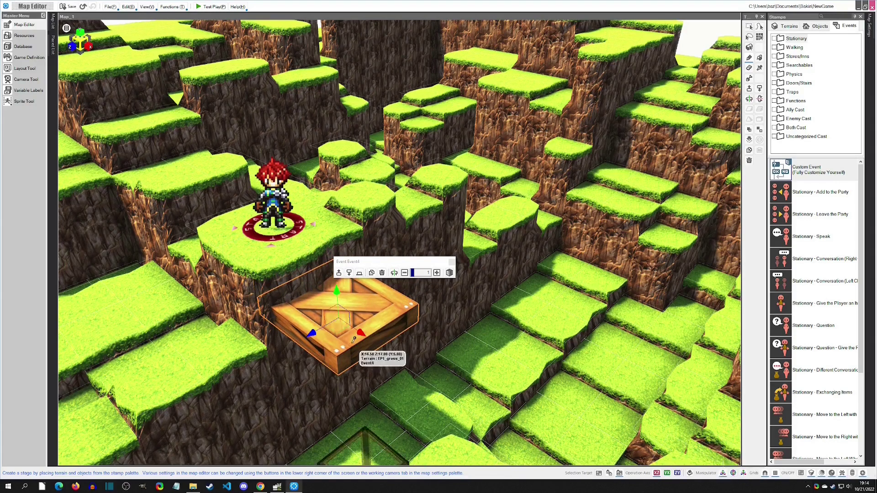
left_click_drag(361, 336, 390, 361)
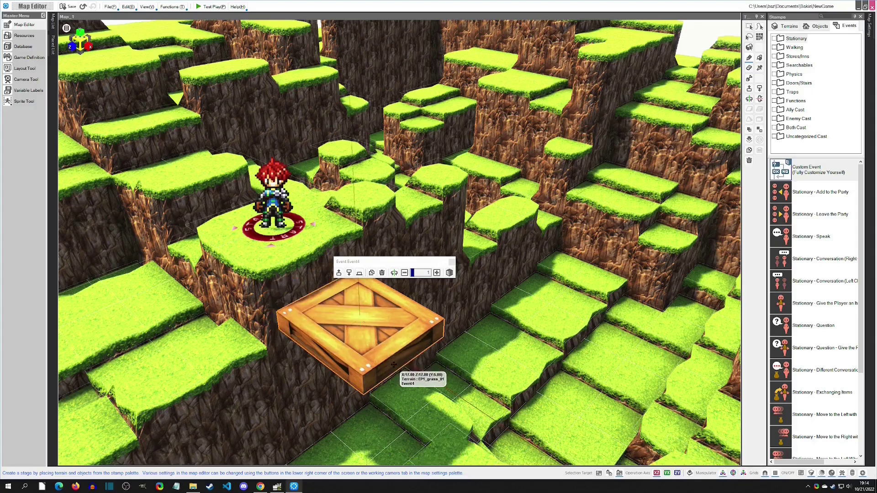
key("Left")
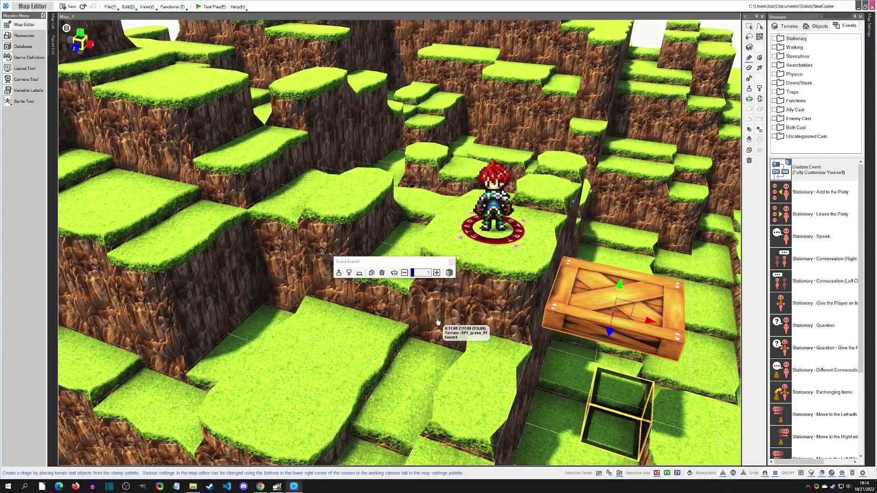
key("Right")
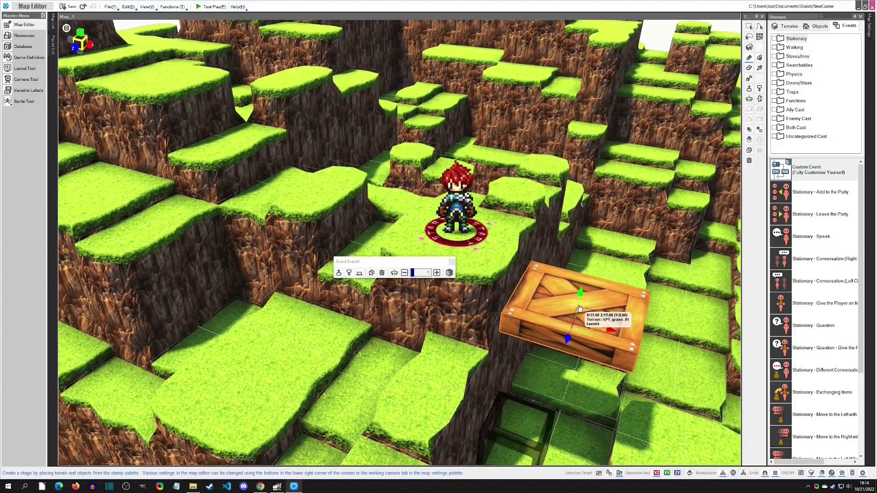
key("Left")
key("Right")
key("Left")
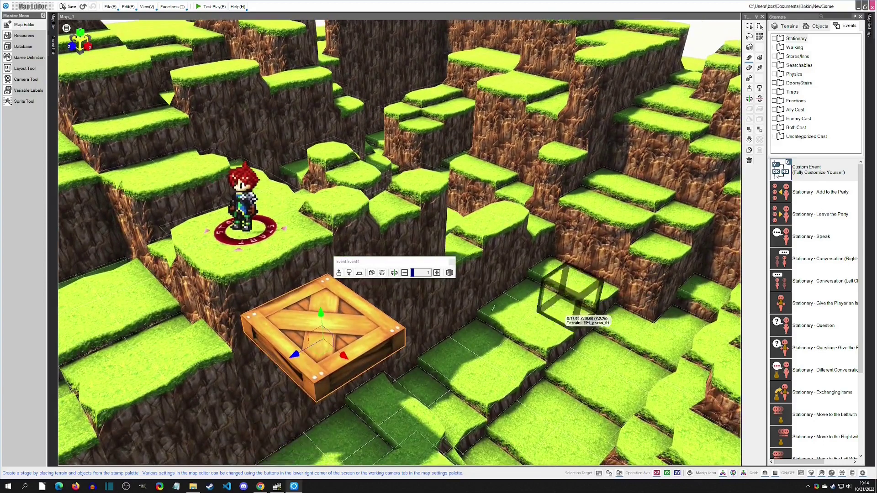
left_click_drag(323, 317, 308, 296)
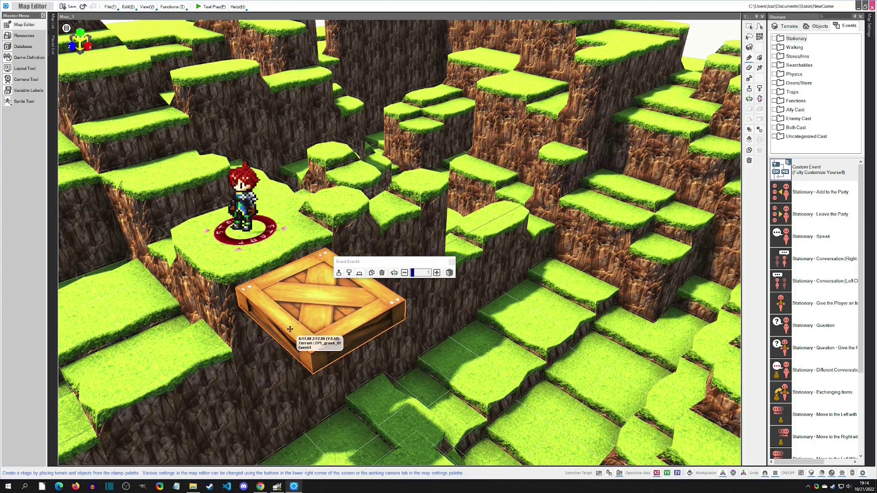
left_click_drag(263, 347, 188, 401)
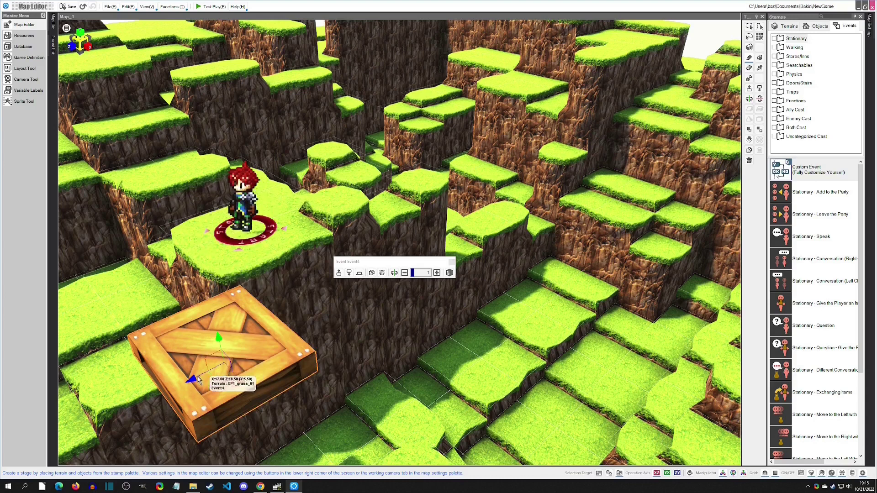
Test play the map and walk the hero off the flat crate platform
left_click(202, 7)
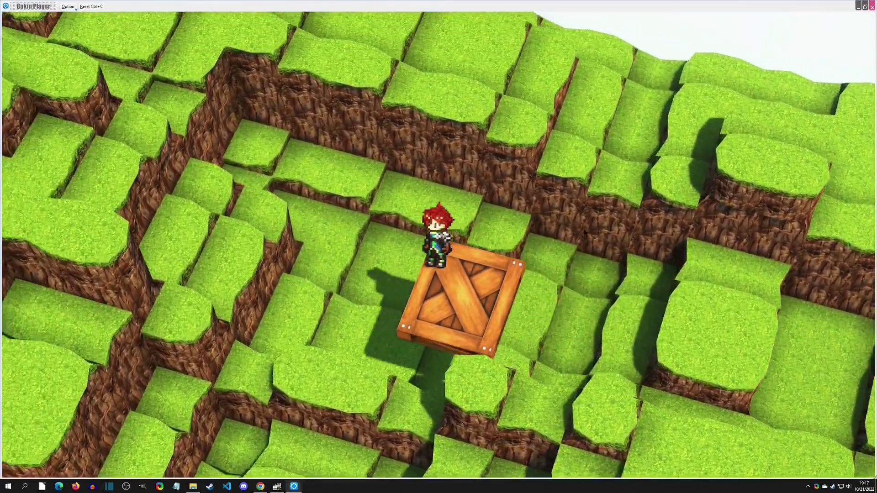
key("Up")
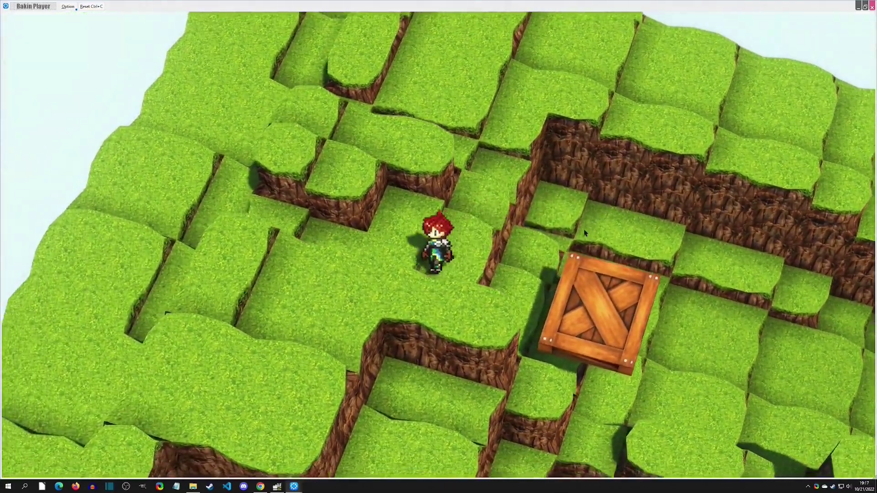